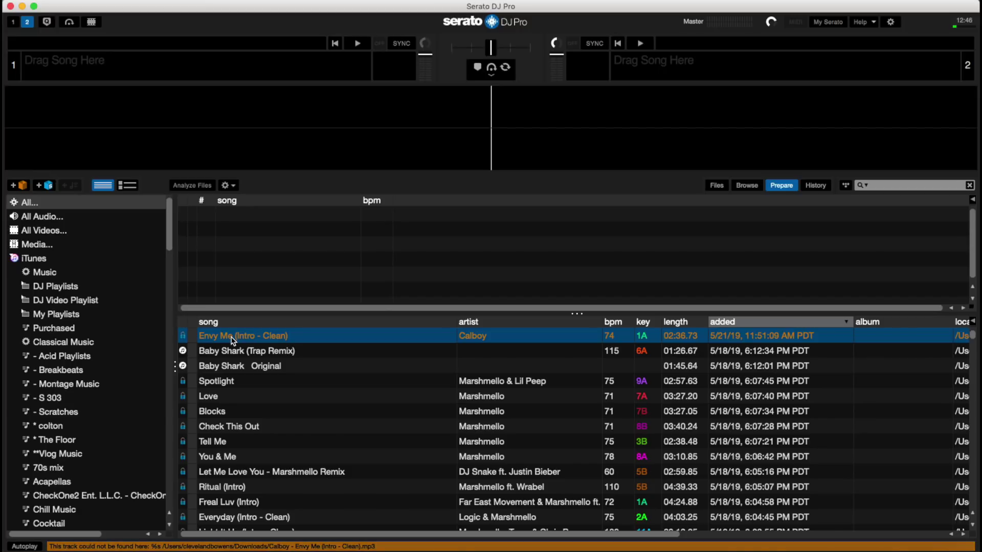
# Check the file location of the missing track "Envy Me (Intro - Clean)" in the library list
pyautogui.click(231, 353)
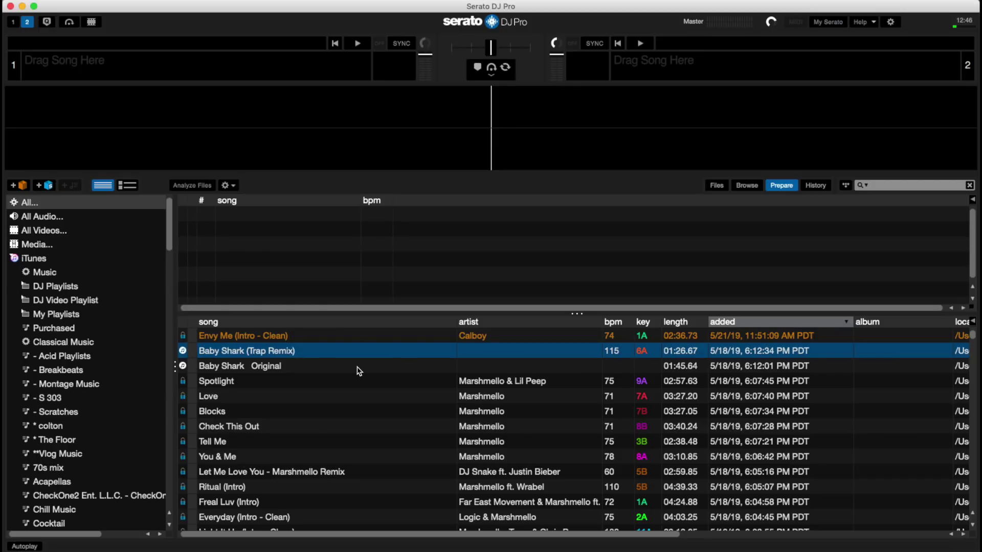
pyautogui.click(295, 338)
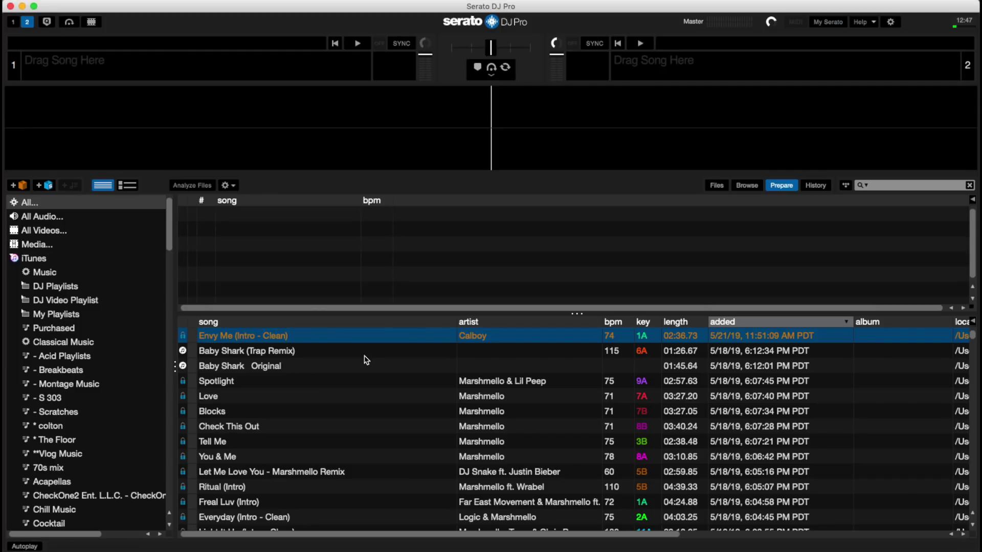
pyautogui.hscroll(10, 366, 358)
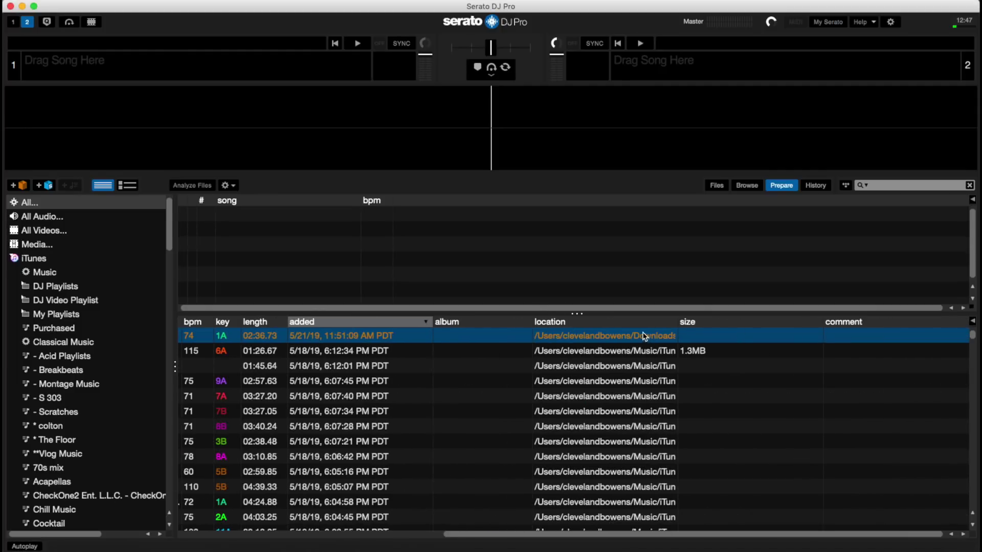
pyautogui.click(625, 341)
pyautogui.hscroll(-10, 268, 417)
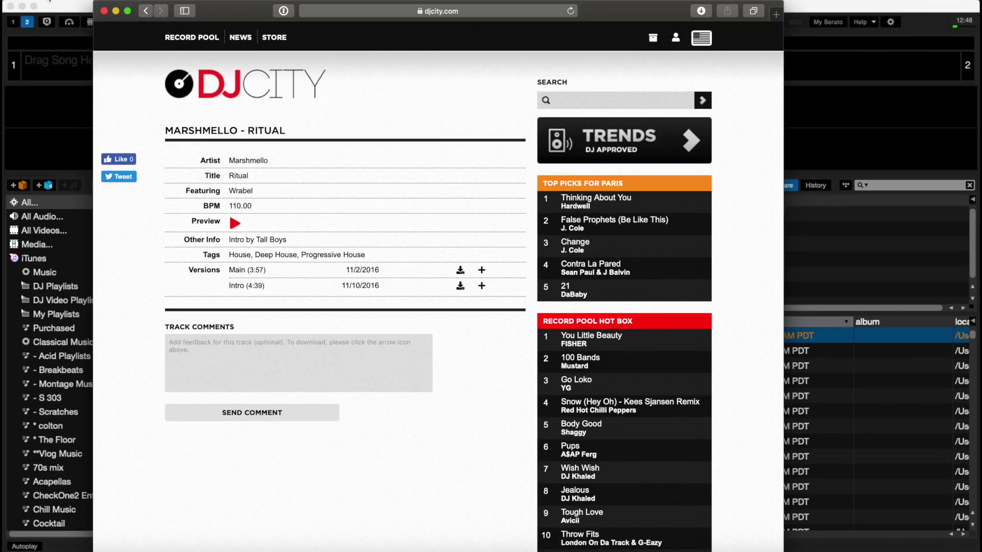
# Check the file download location in Safari's General preferences and close them
pyautogui.click(49, 1)
pyautogui.click(61, 34)
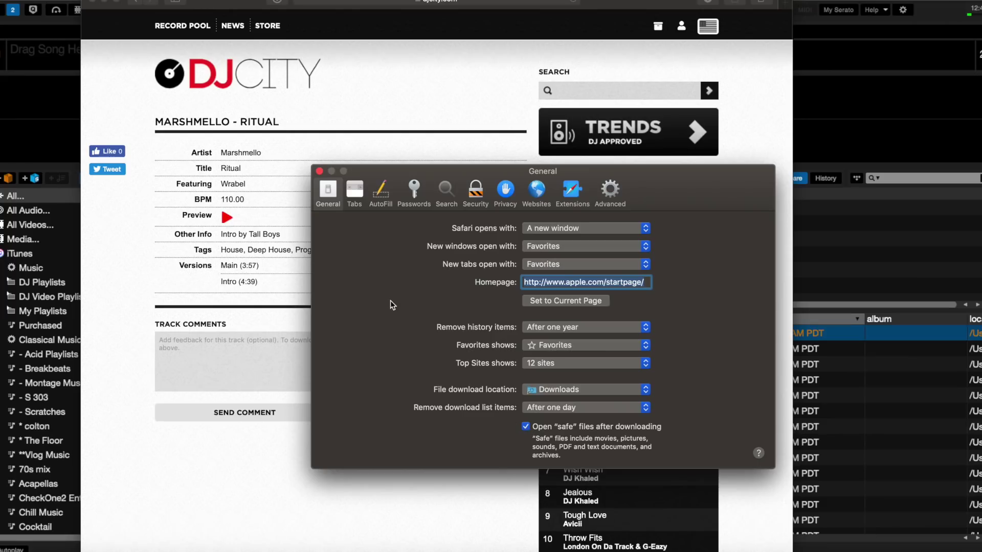
pyautogui.click(319, 172)
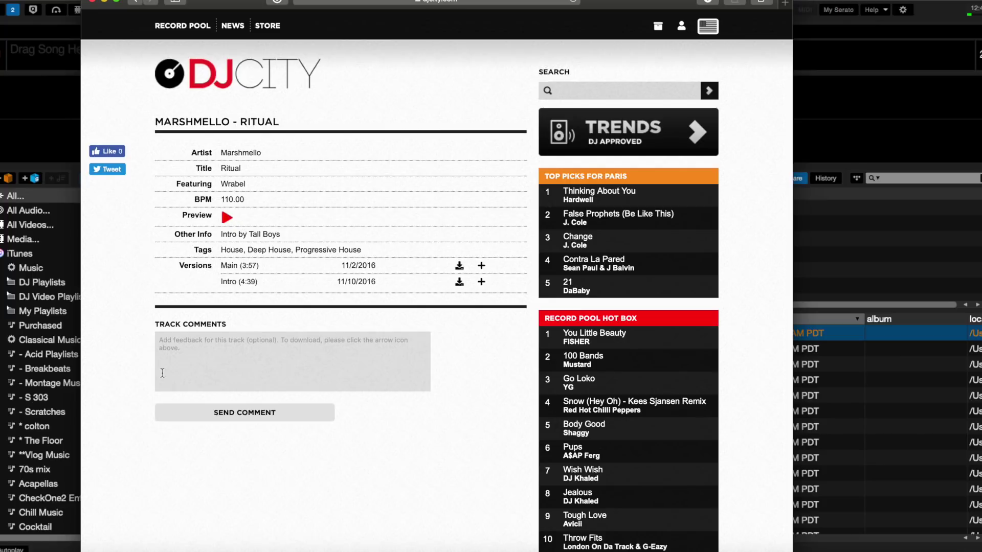
# Switch to iTunes and review the media folder organizing and copying options in the Advanced preferences, keeping the settings
pyautogui.click(183, 550)
pyautogui.click(67, 1)
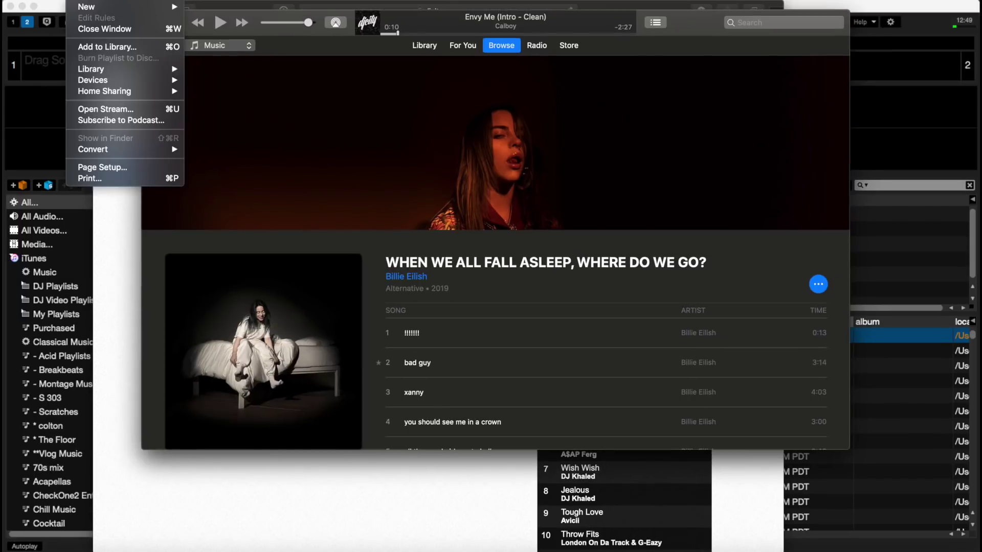
pyautogui.moveTo(48, 2)
pyautogui.click(69, 23)
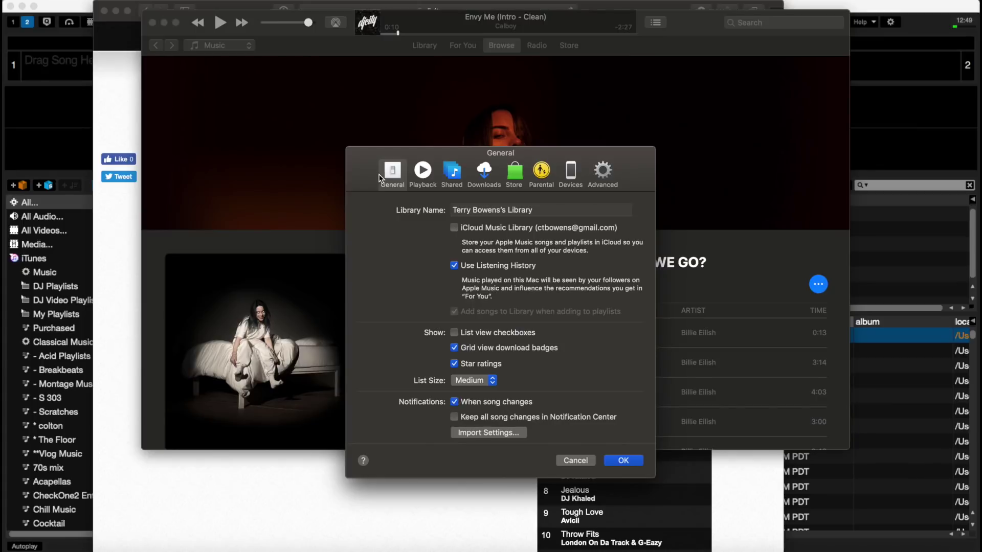
pyautogui.click(602, 171)
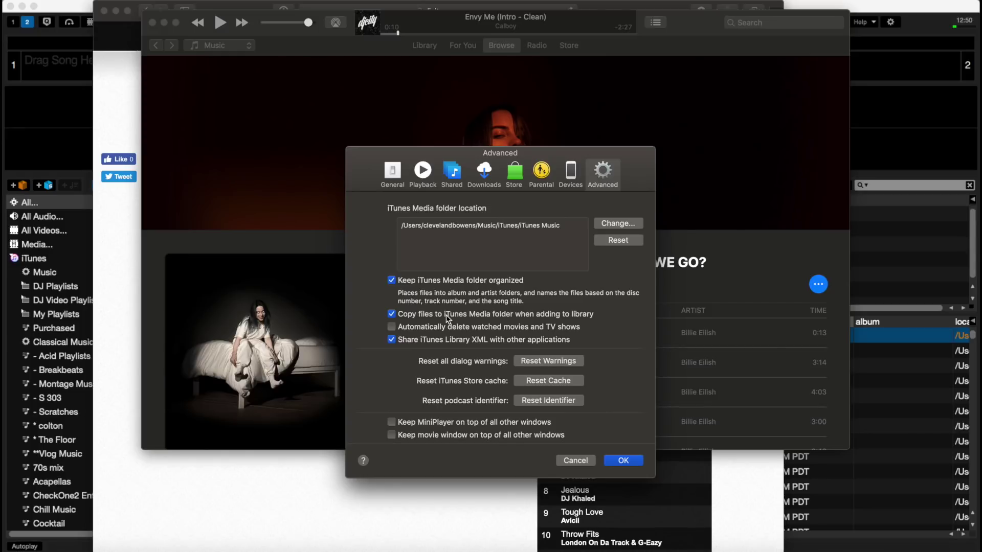
pyautogui.click(623, 460)
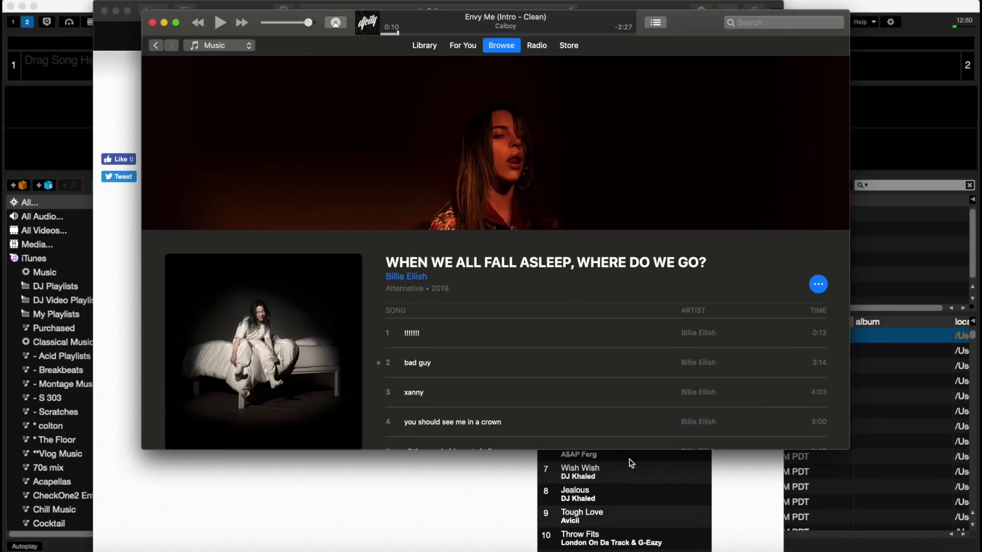
# Return to Serato DJ Pro and load the Marshmello "Spotlight" MP3 straight from the Downloads folder onto deck 1
pyautogui.press('super+Tab')
pyautogui.press('super+Tab')
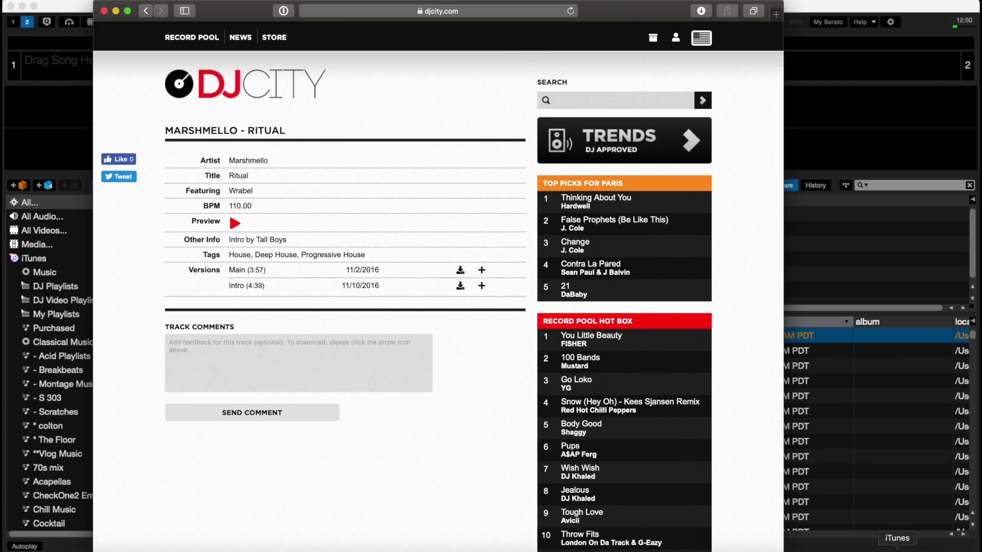
pyautogui.click(923, 29)
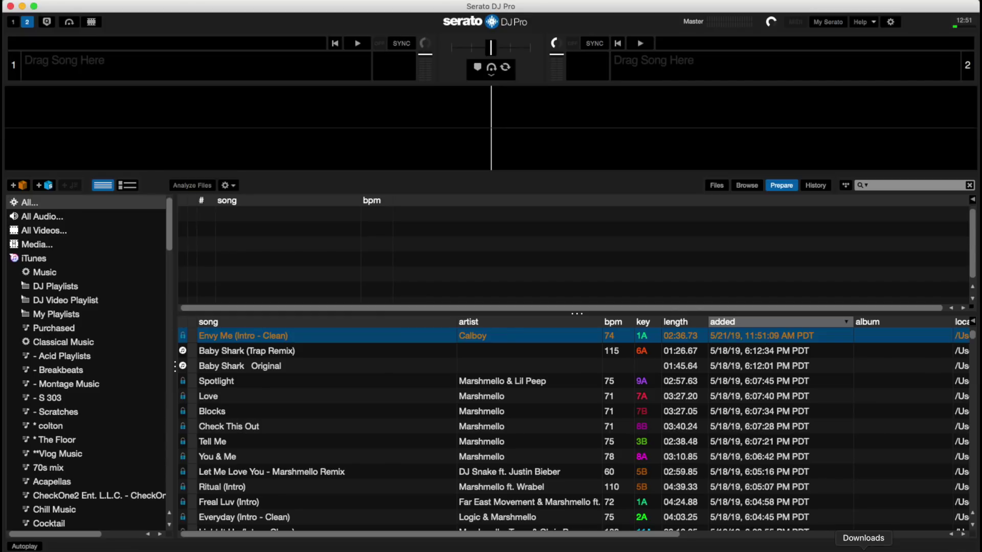
pyautogui.click(863, 549)
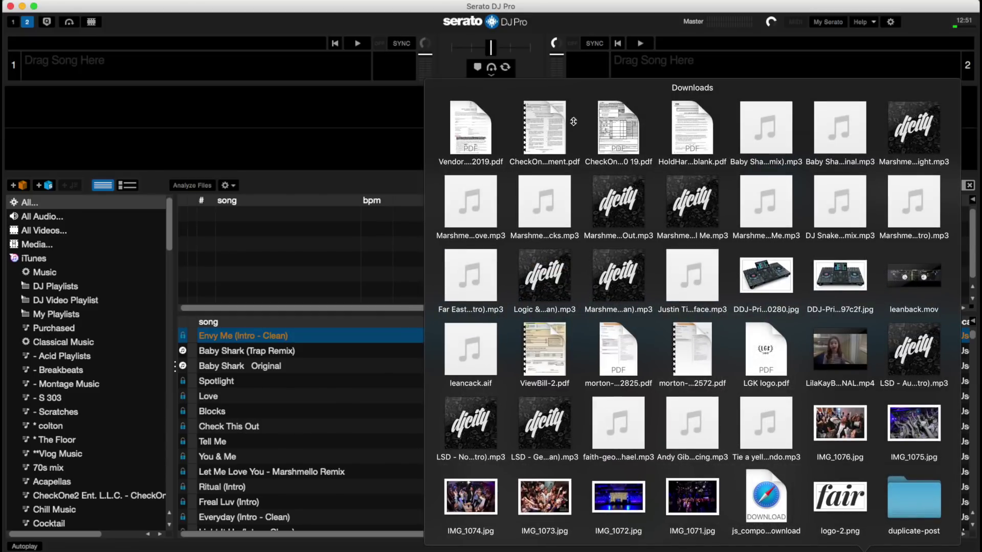
pyautogui.click(237, 127)
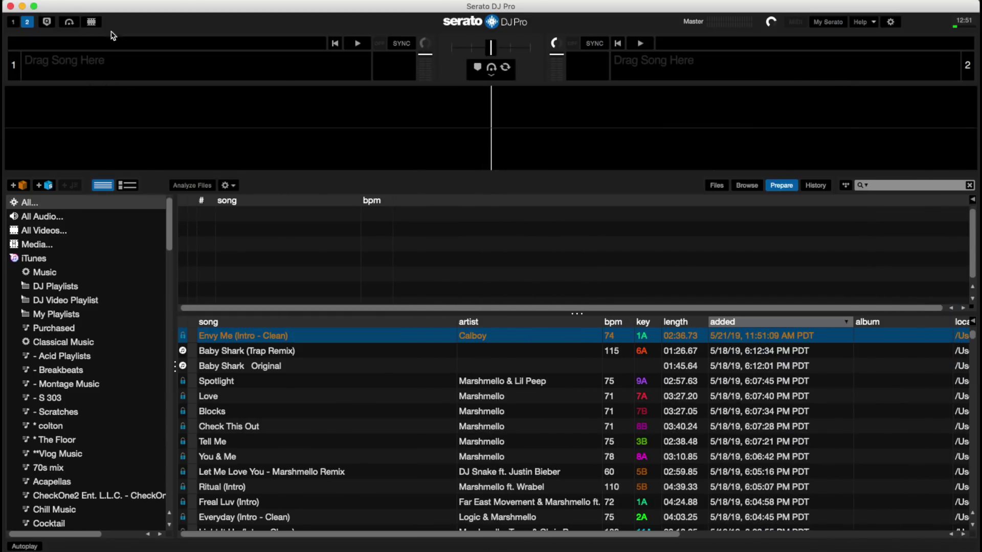
pyautogui.click(864, 548)
pyautogui.moveTo(920, 125); pyautogui.dragTo(162, 64)
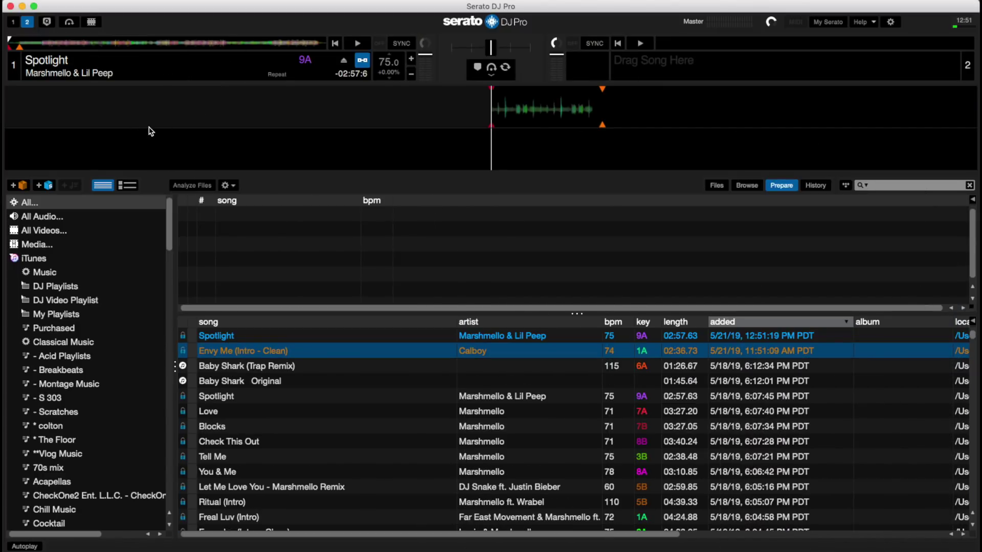
# Check the file location of the newly added "Spotlight" track in the library list
pyautogui.click(241, 338)
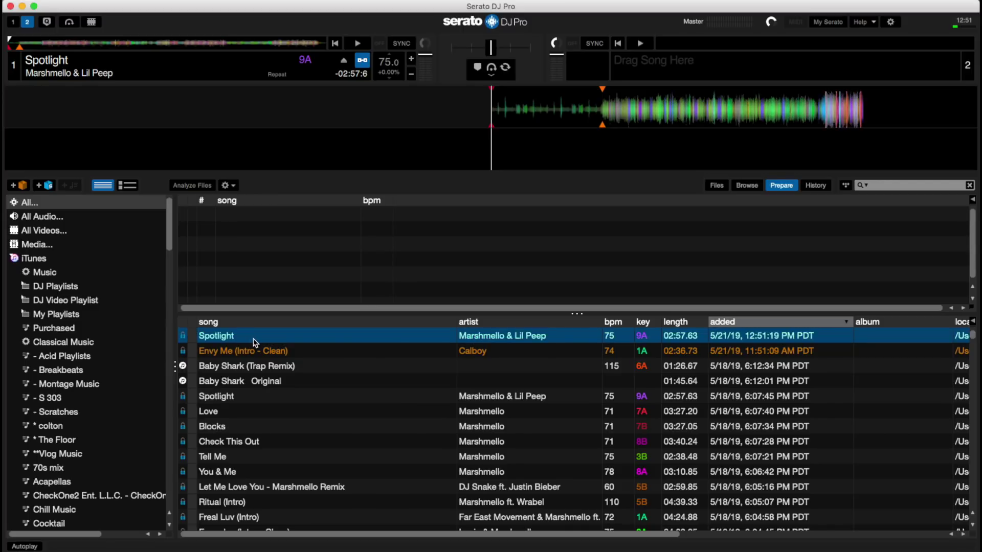
pyautogui.hscroll(10, 280, 346)
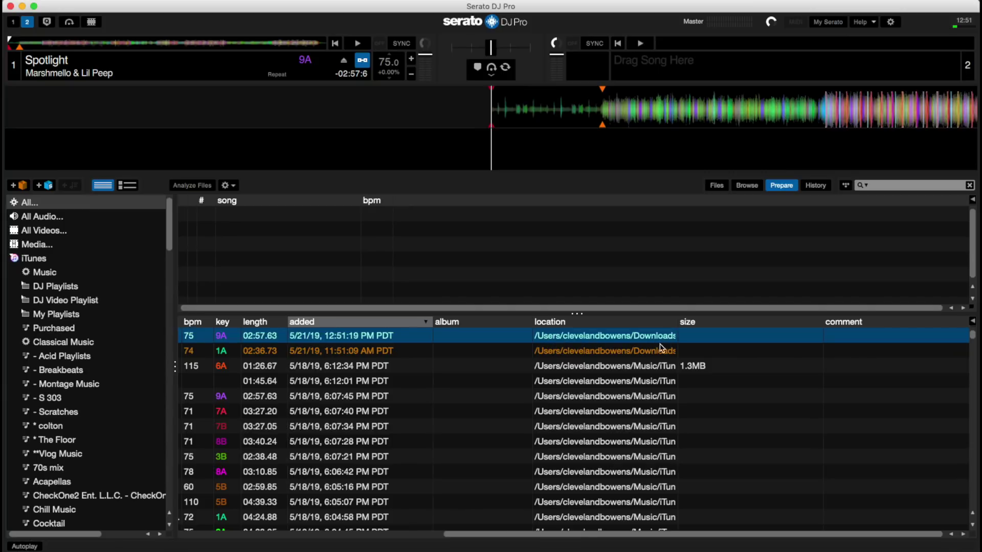
pyautogui.hscroll(-10, 605, 353)
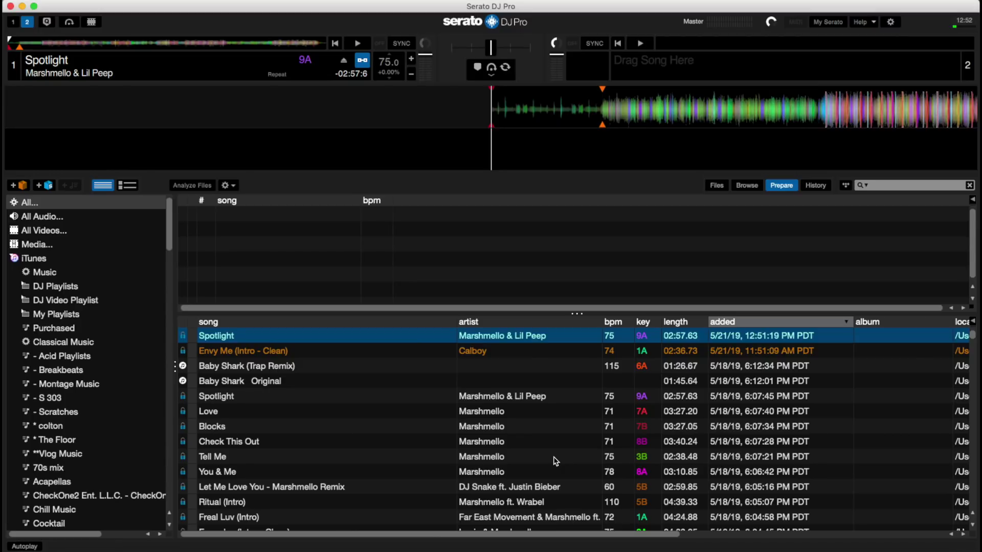
# Switch to Safari, download the Intro - Clean version of DJ Khaled's "Wish Wish" from DJcity, and pause its playback in iTunes
pyautogui.press('super+Tab')
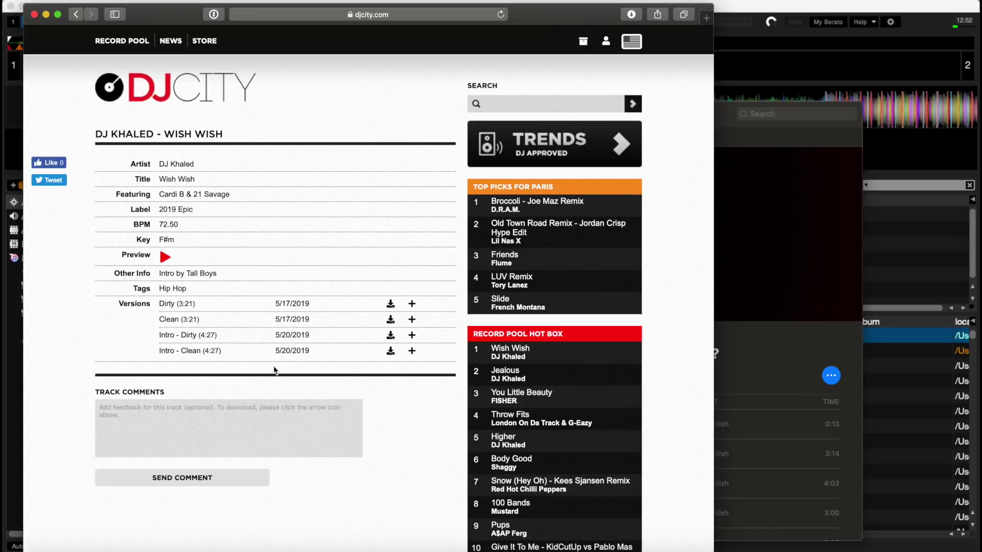
pyautogui.click(390, 351)
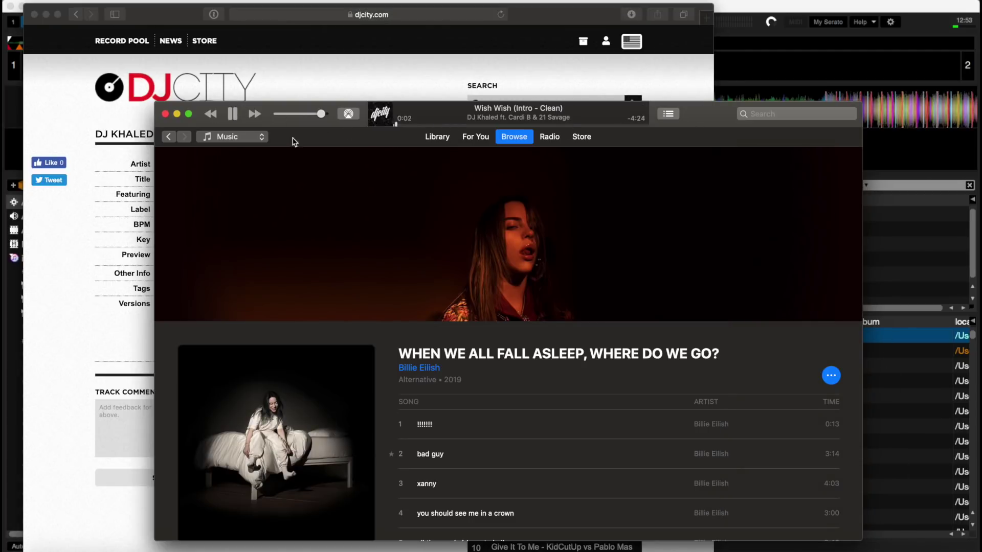
pyautogui.click(233, 115)
# Show the iTunes song library beside Serato and load "Wish Wish (Intro - Clean)" from it onto deck 1
pyautogui.click(435, 136)
pyautogui.click(45, 14)
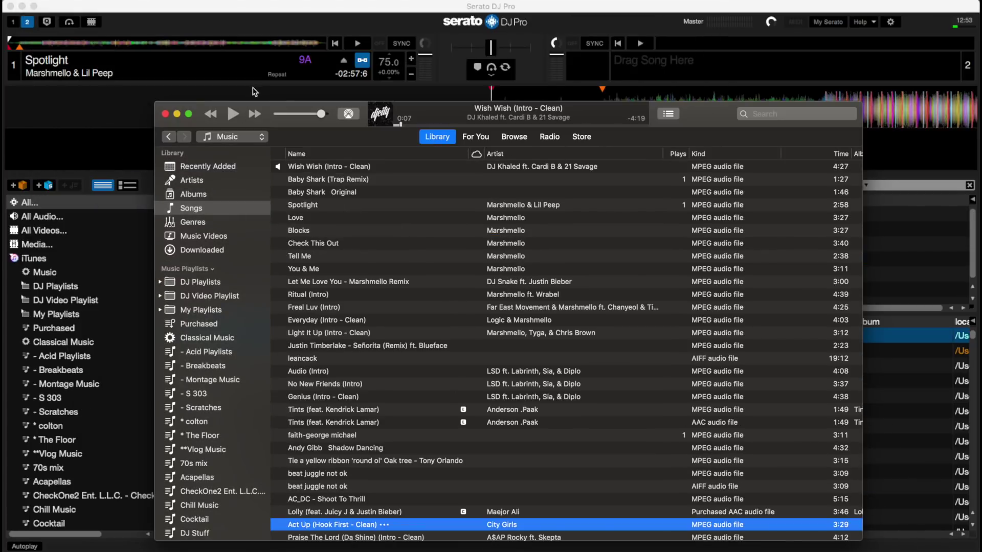
pyautogui.moveTo(265, 110); pyautogui.dragTo(463, 93)
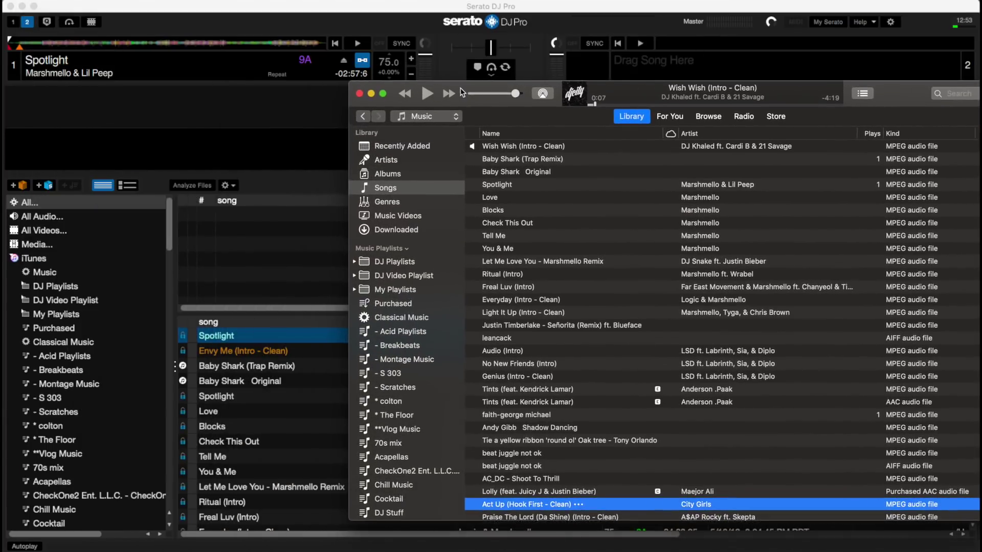
pyautogui.click(506, 146)
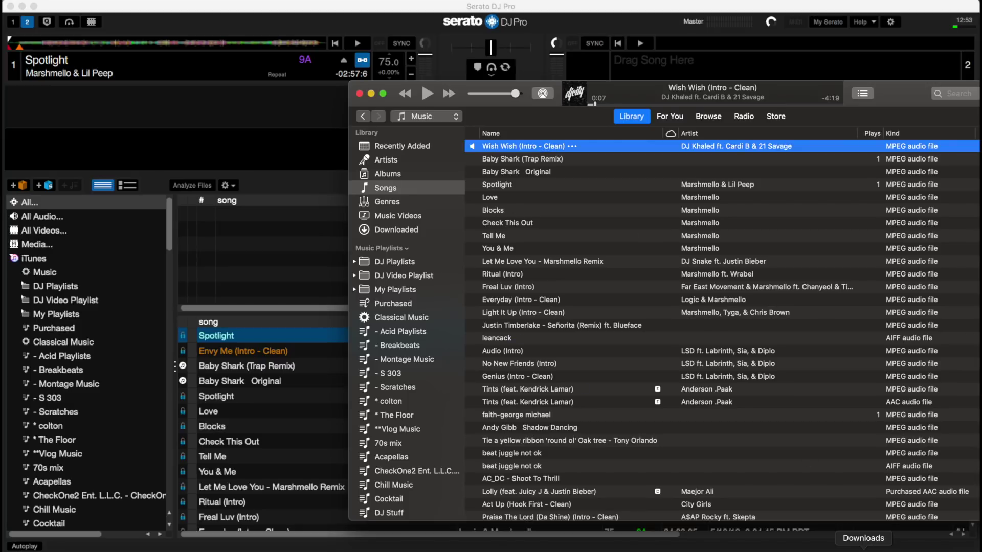
pyautogui.moveTo(520, 149); pyautogui.dragTo(114, 74)
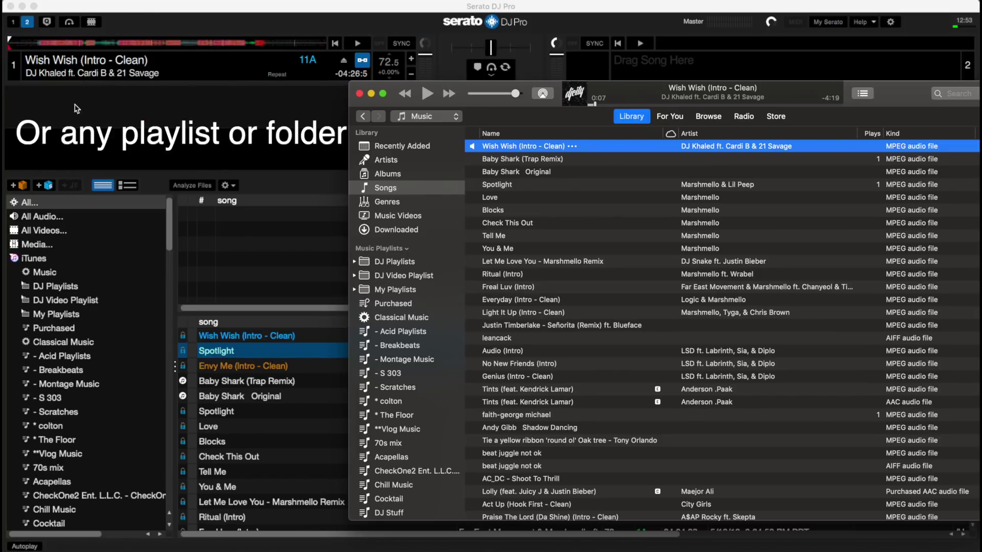
# Switch to Serato DJ Pro, play "Wish Wish (Intro - Clean)" briefly on deck 1, and pause it
pyautogui.click(65, 121)
pyautogui.press('space')
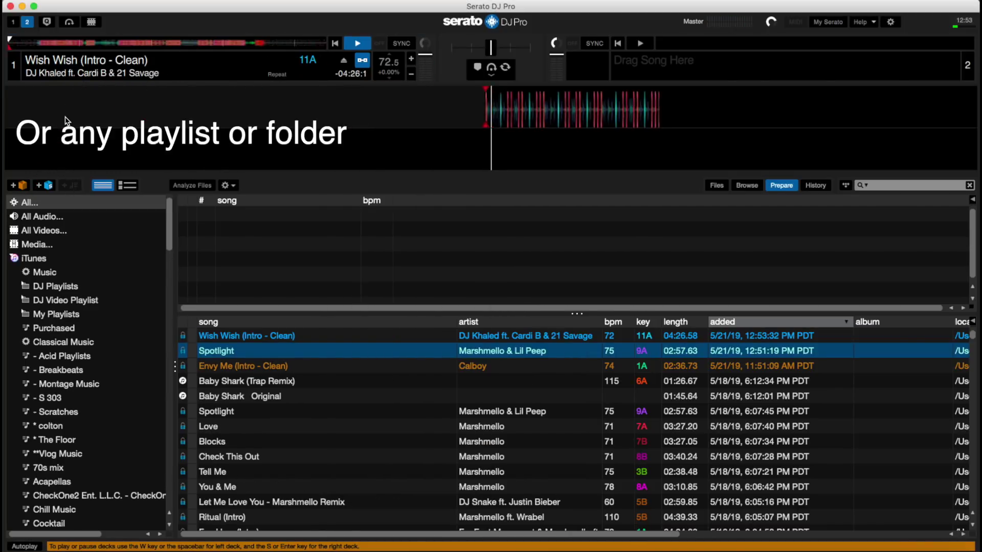
pyautogui.press('space')
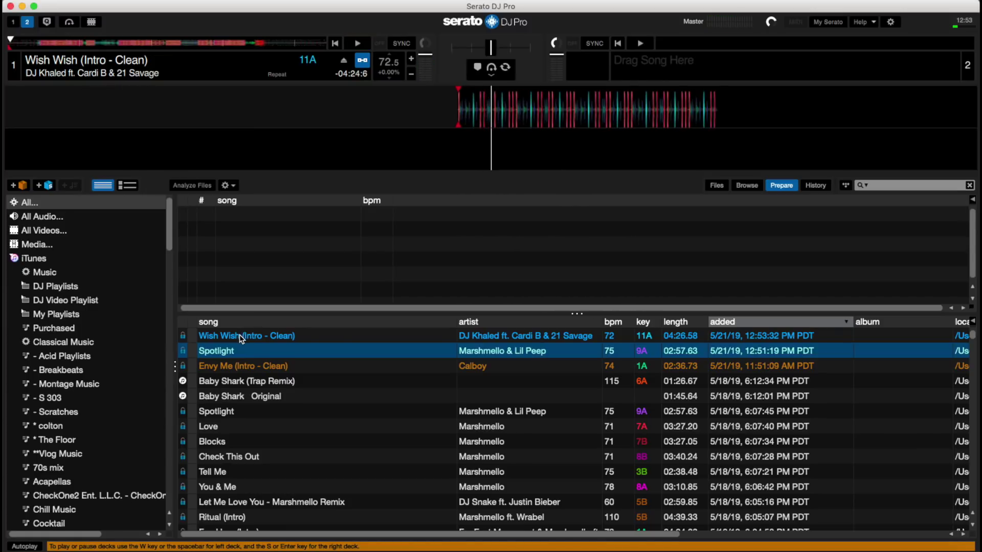
# Widen the location column and check the file path of "Wish Wish (Intro - Clean)"
pyautogui.click(240, 336)
pyautogui.hscroll(8, 438, 358)
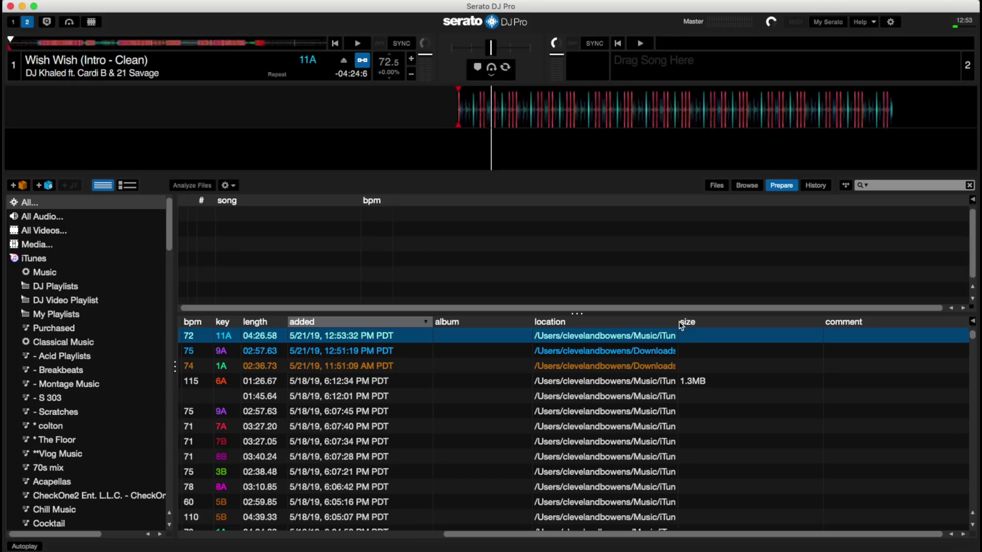
pyautogui.moveTo(682, 325); pyautogui.dragTo(757, 316)
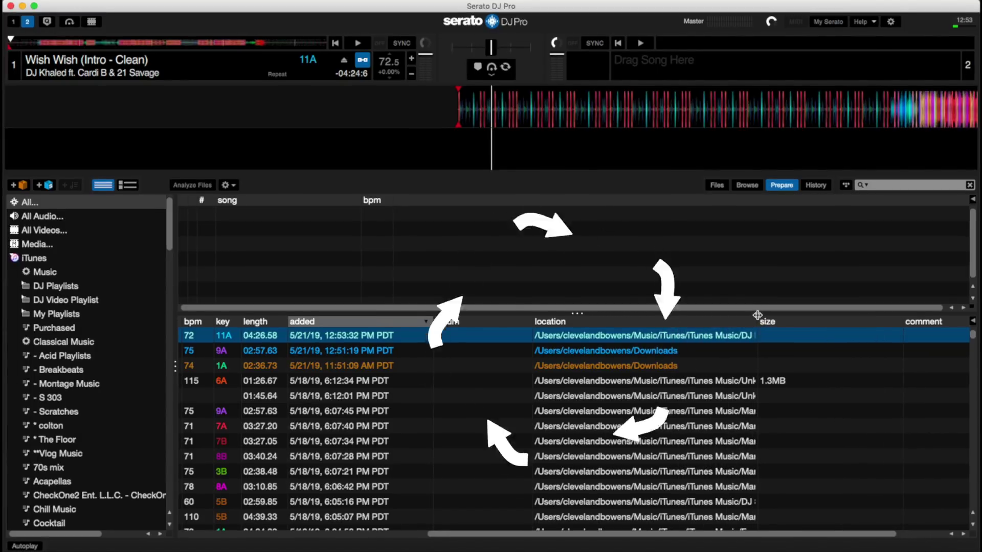
pyautogui.hscroll(-10, 650, 352)
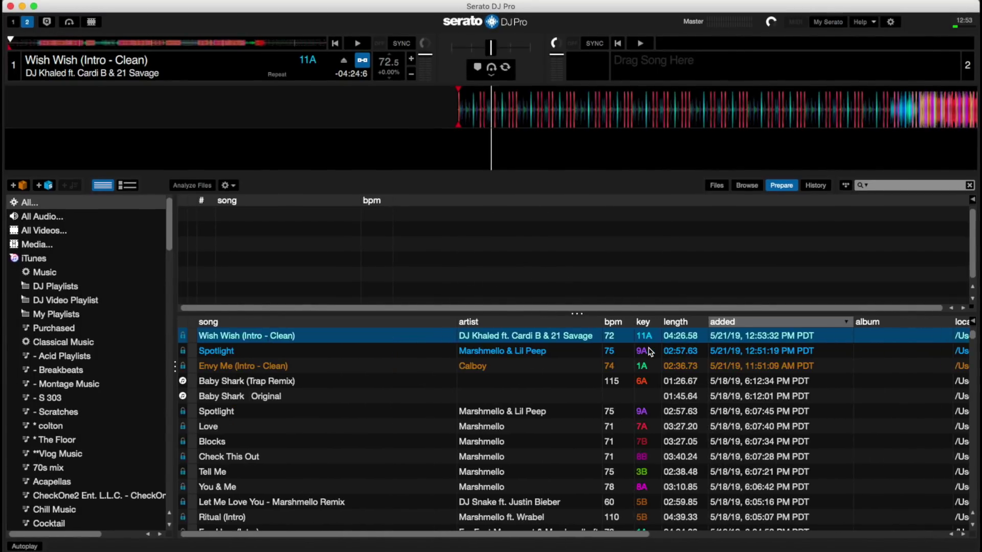
# View the files in the Downloads folder, close it, and select "Baby Shark (Trap Remix)" in the library
pyautogui.click(863, 549)
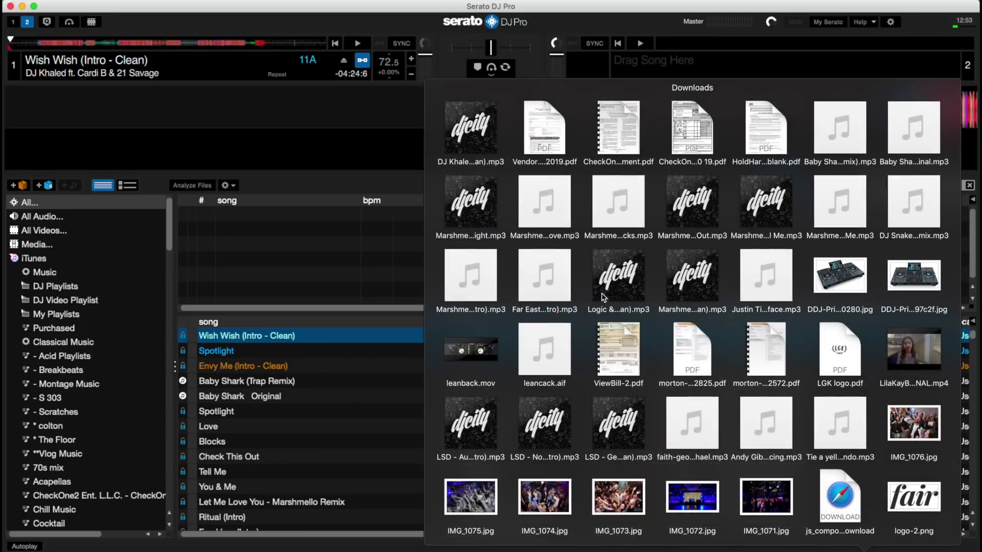
pyautogui.click(301, 381)
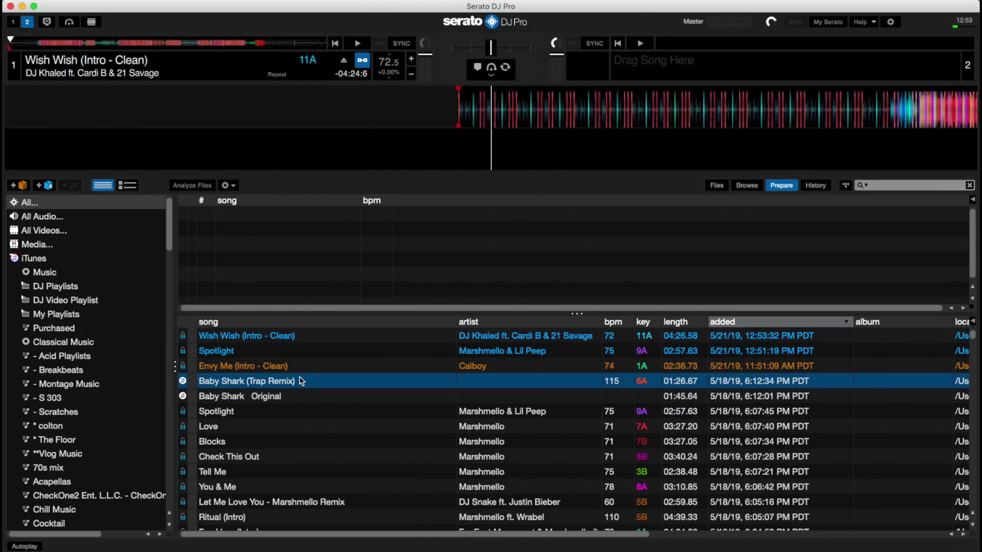